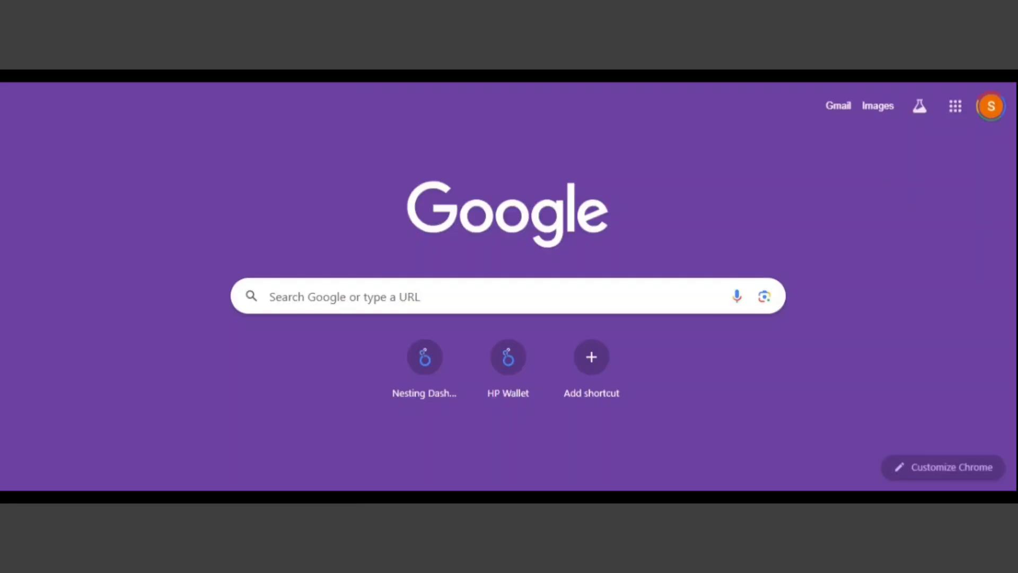
Open the IFTTT website, sign up with the email address and account password, and dismiss the offer to save the password.
click(269, 297)
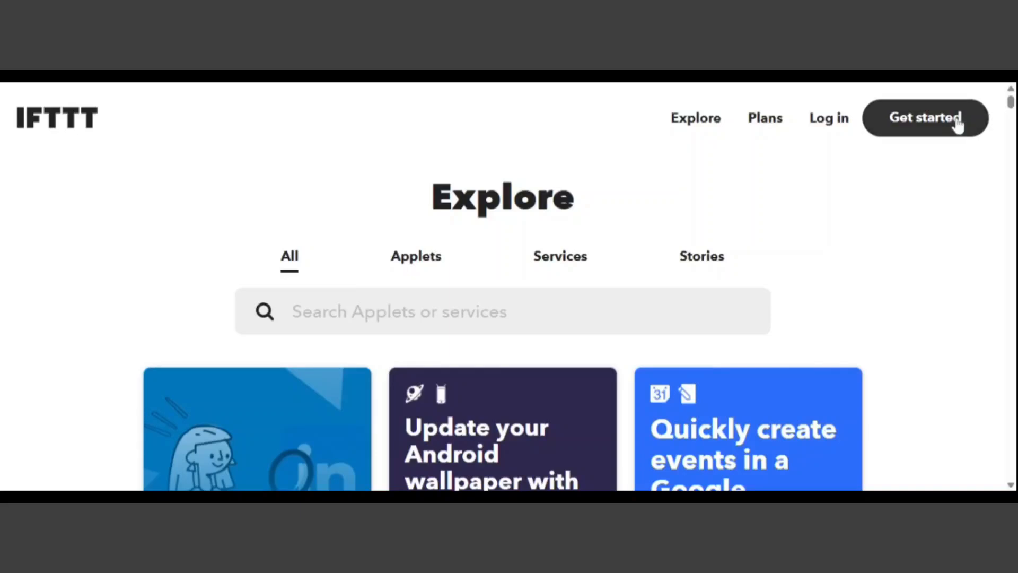
click(935, 121)
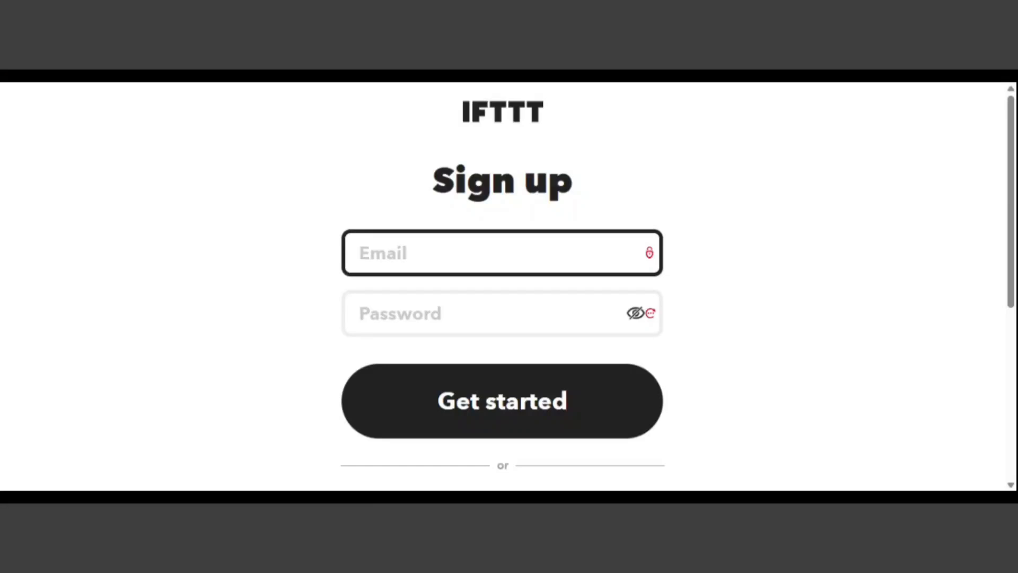
click(502, 253)
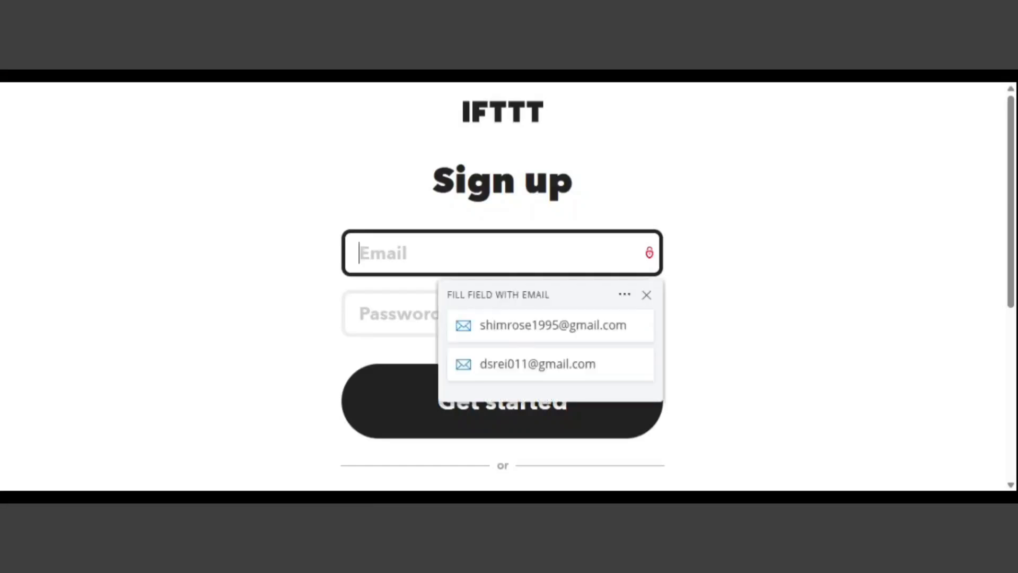
key(Return)
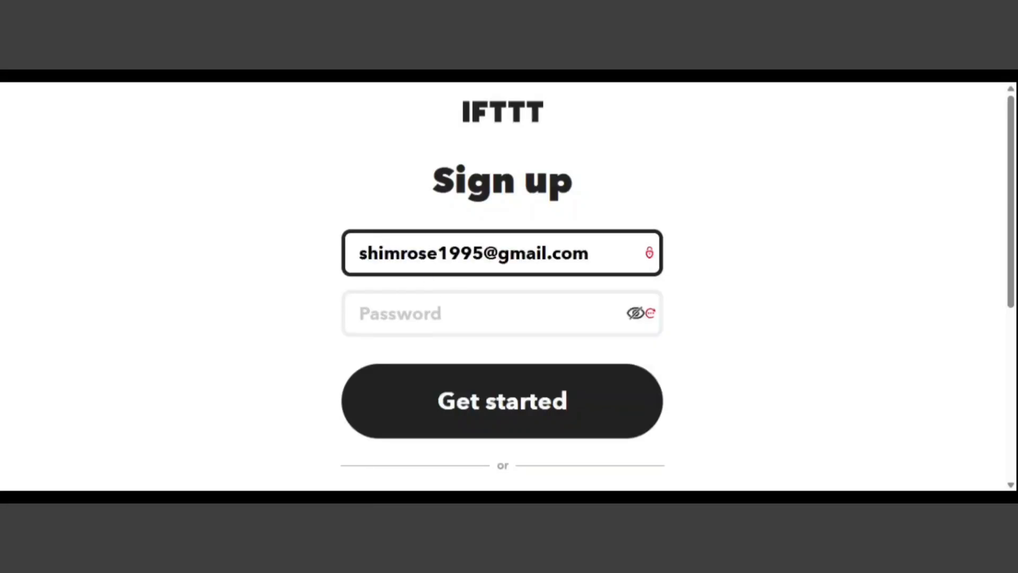
key(Tab)
text(••••••)
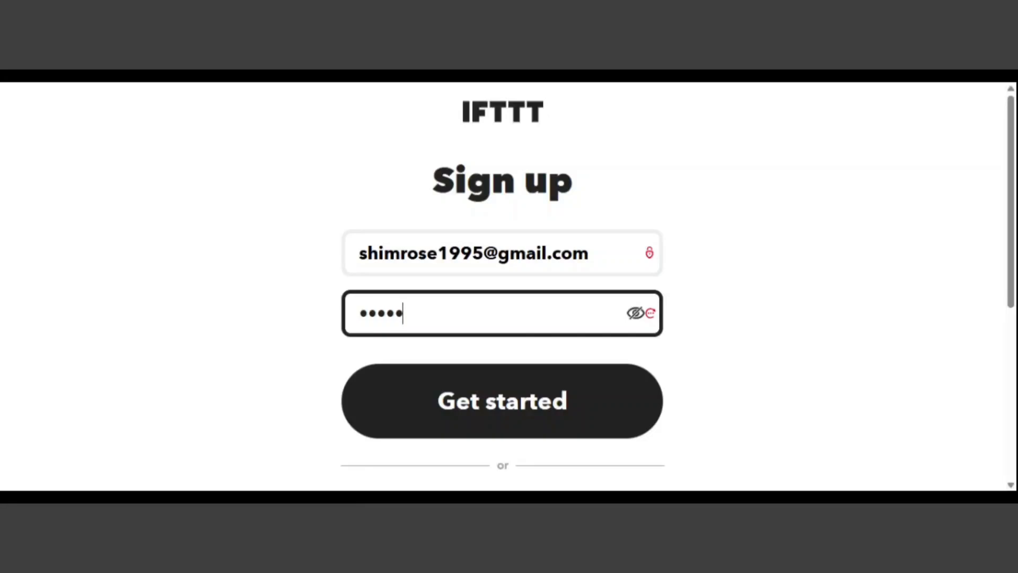
text(••••••••)
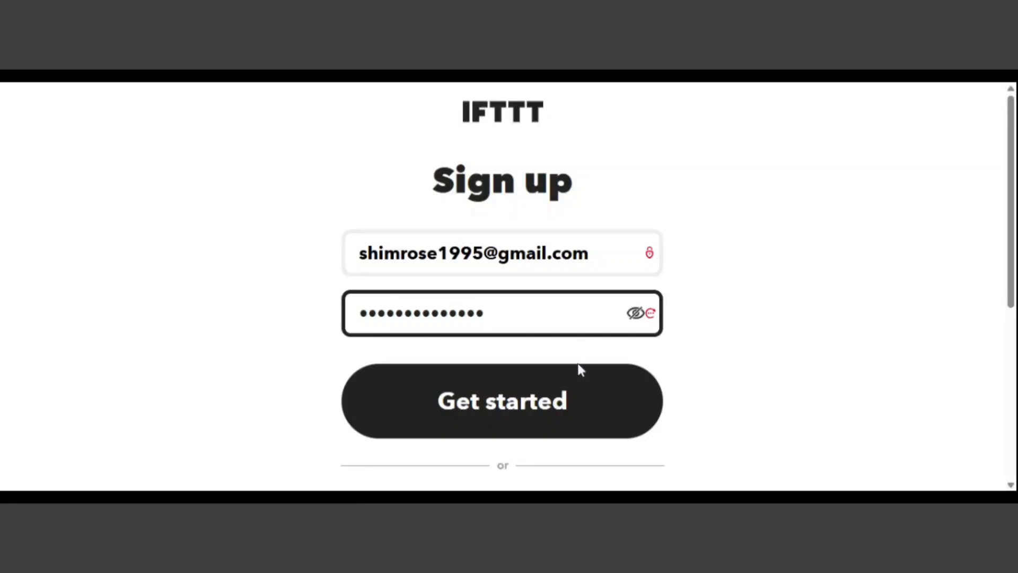
click(619, 404)
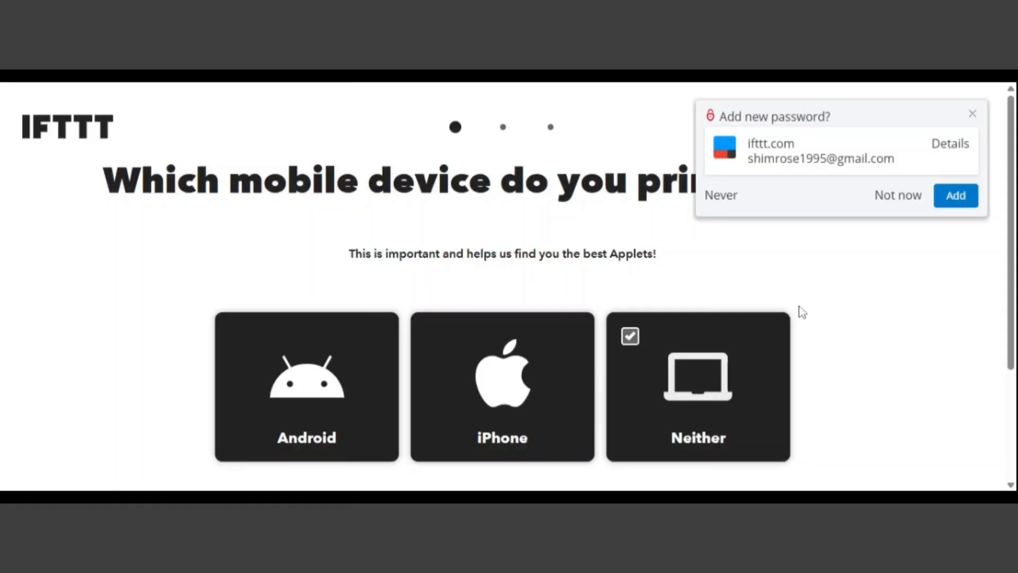
click(973, 113)
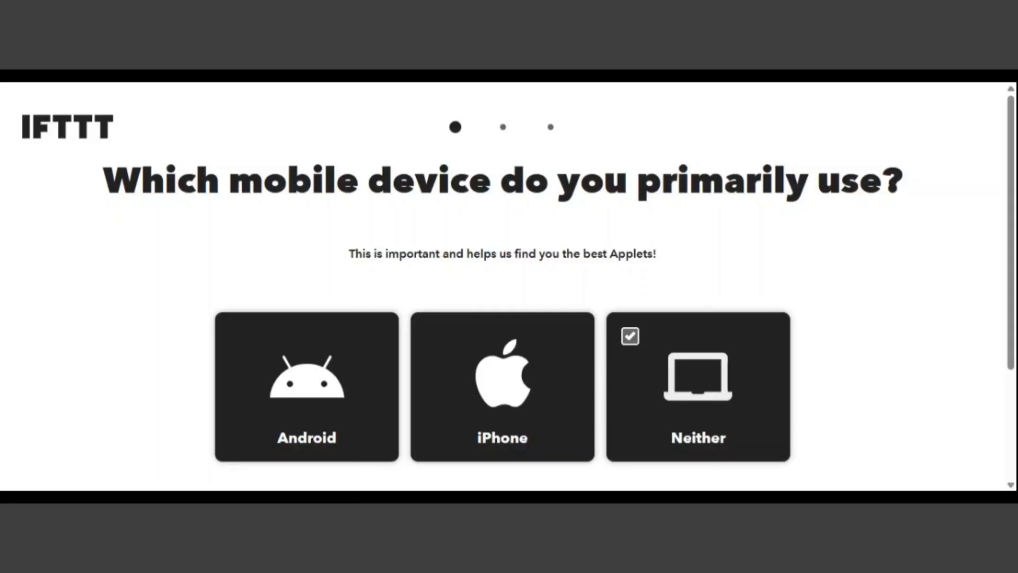
Choose Android as the primary mobile device and continue the account setup.
scroll(929, 252, down, 1)
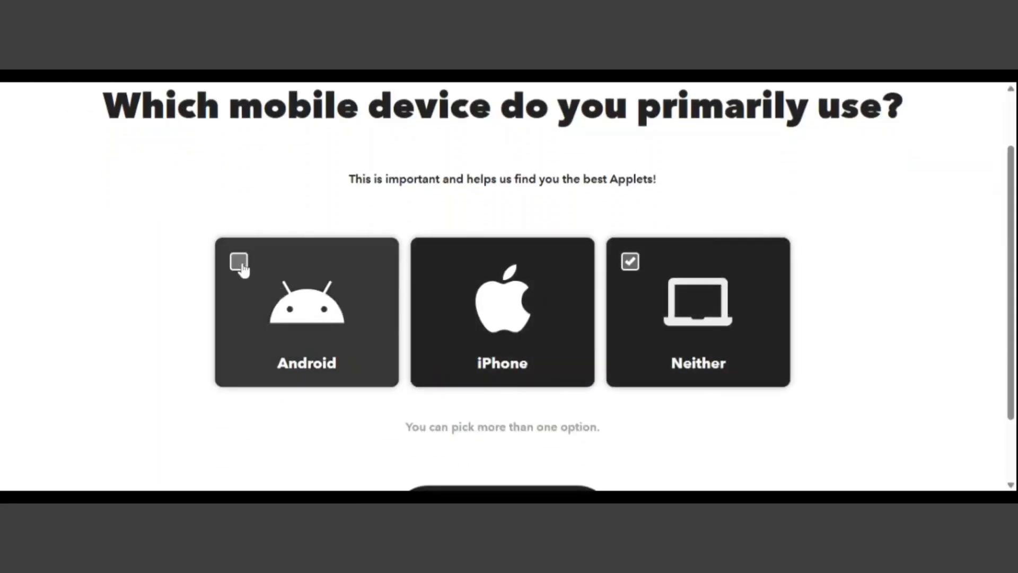
click(241, 265)
scroll(935, 303, down, 2)
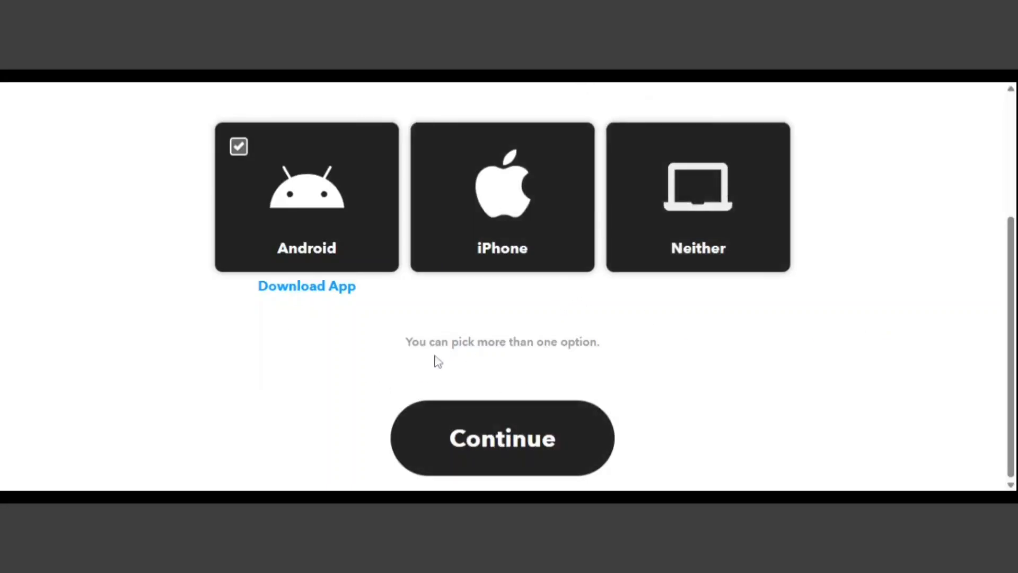
click(526, 456)
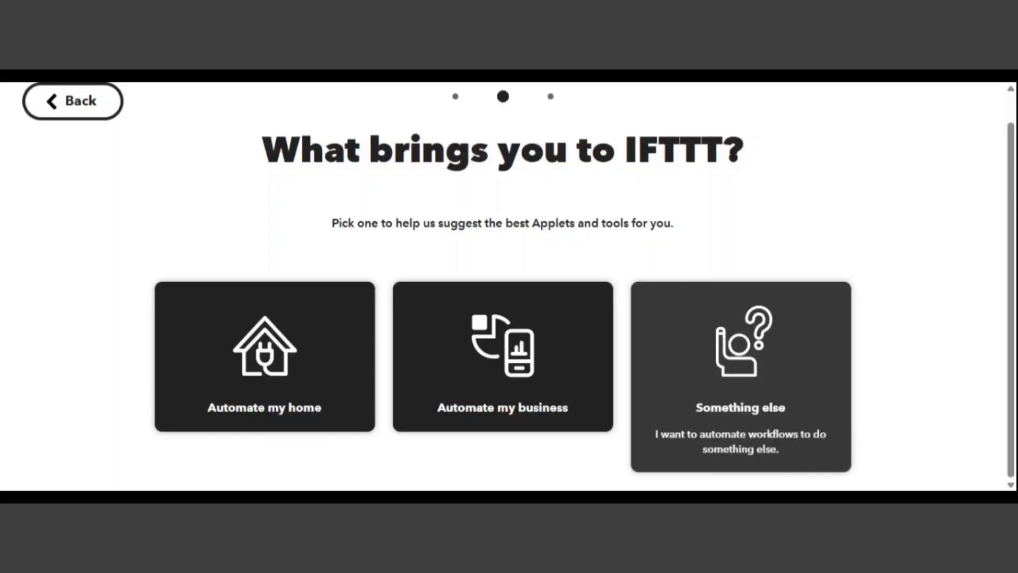
Choose "Something else" as the reason for using IFTTT and decline the trial offer.
click(724, 366)
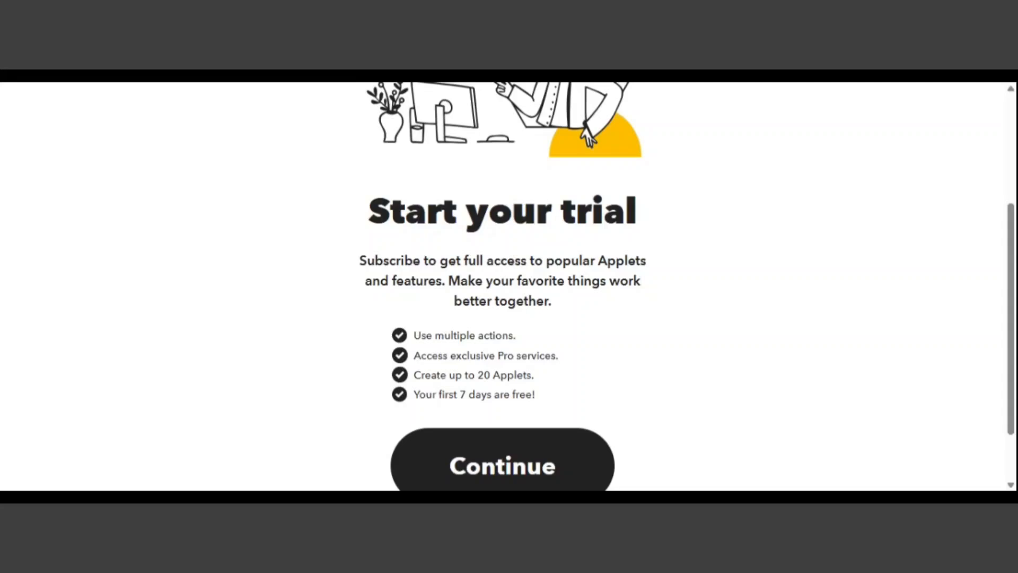
scroll(602, 185, down, 2)
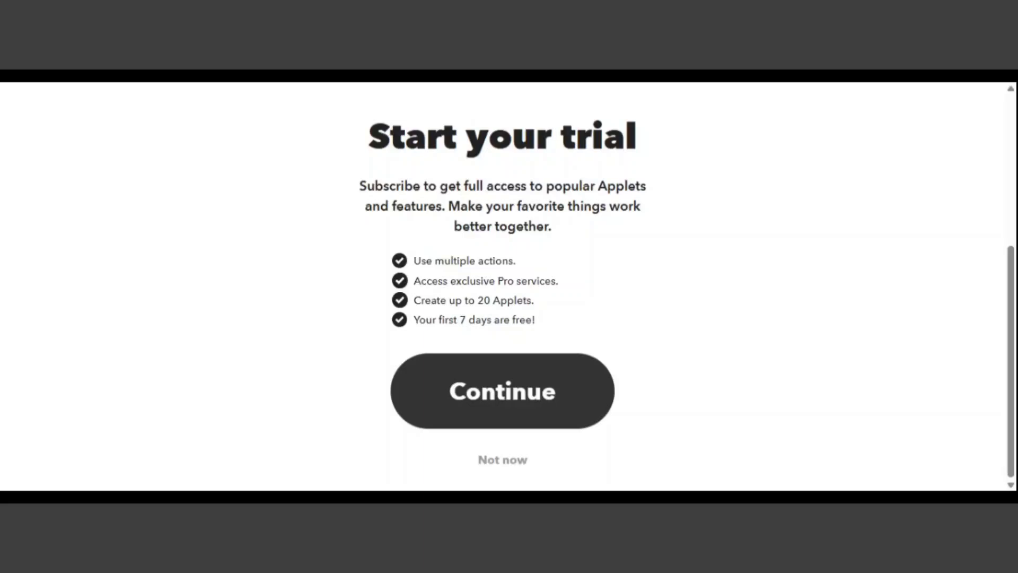
click(507, 460)
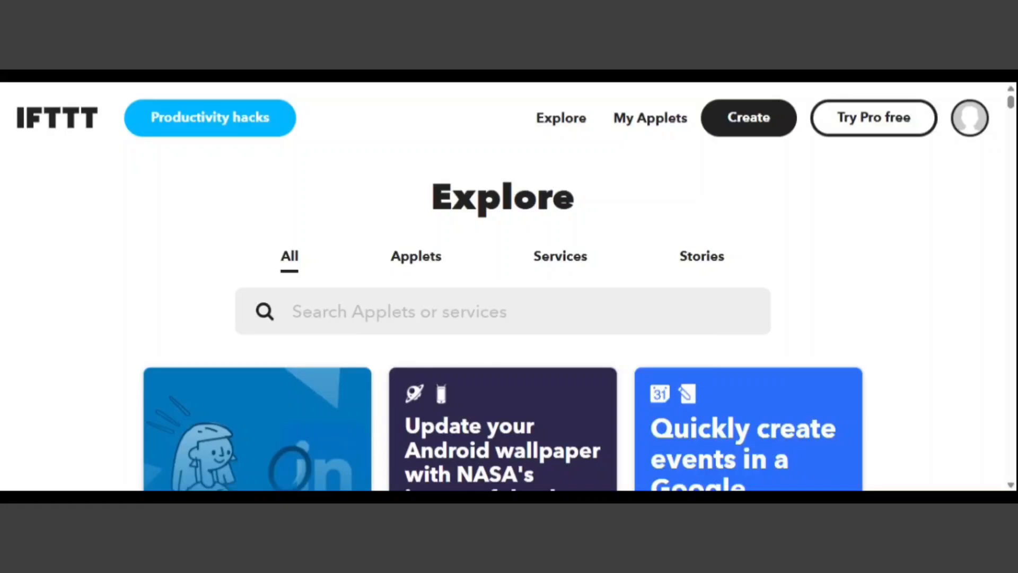
Start a new Applet and narrow the services for its If This trigger to the Social media category.
click(740, 126)
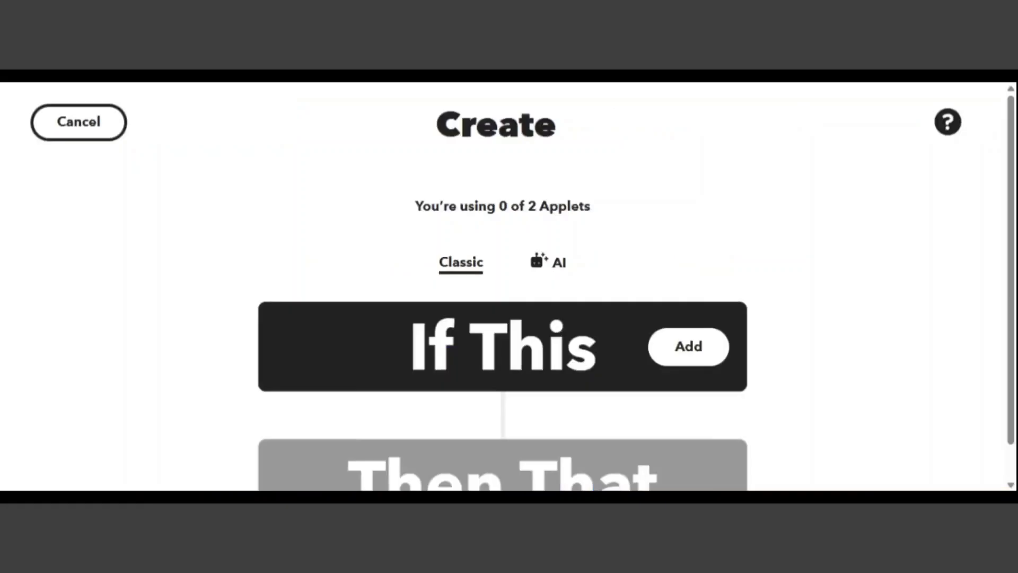
click(680, 356)
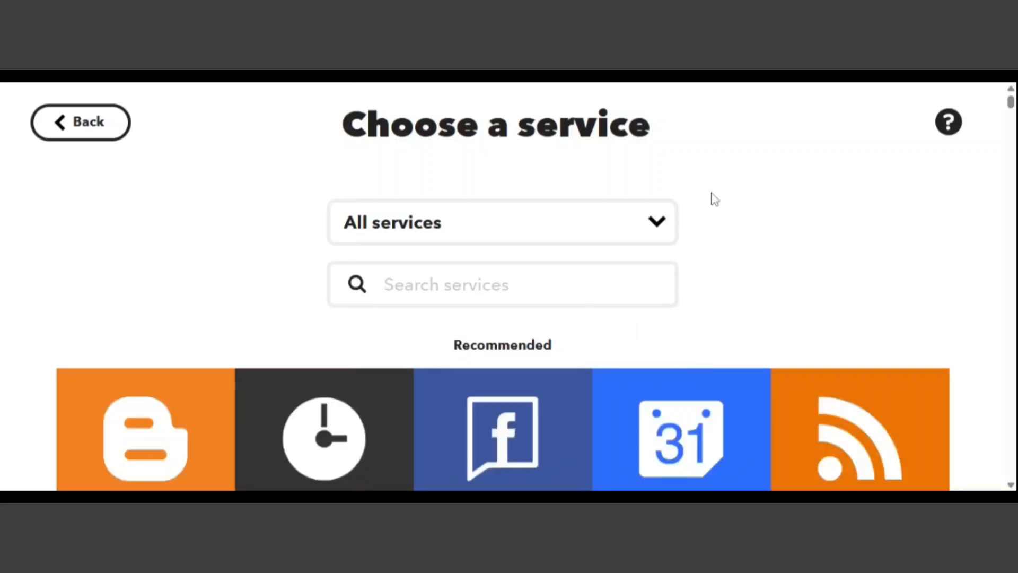
click(657, 228)
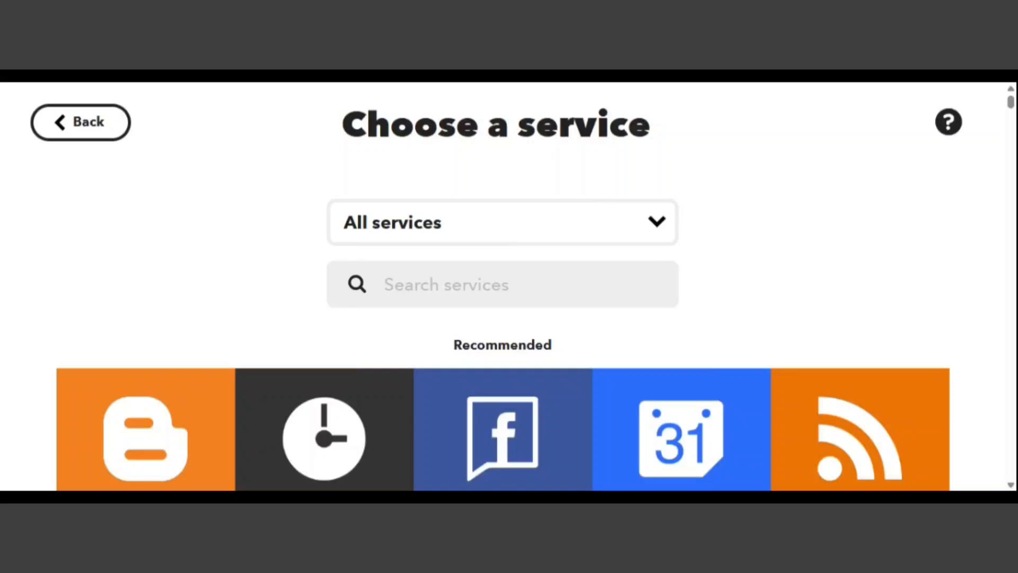
click(493, 371)
scroll(746, 204, down, 1)
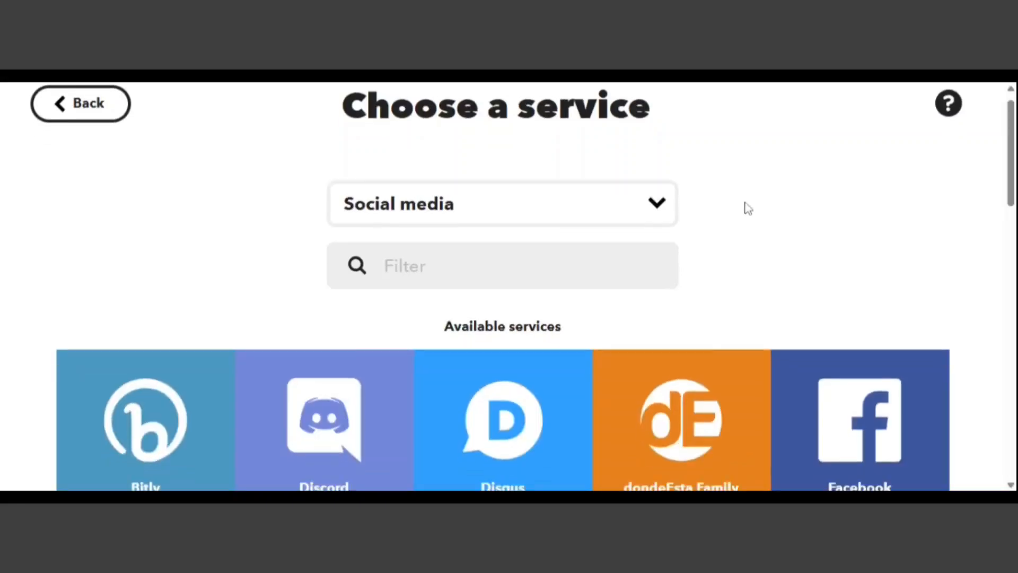
Look through the available social media services and choose Facebook as the trigger service.
scroll(748, 208, down, 2)
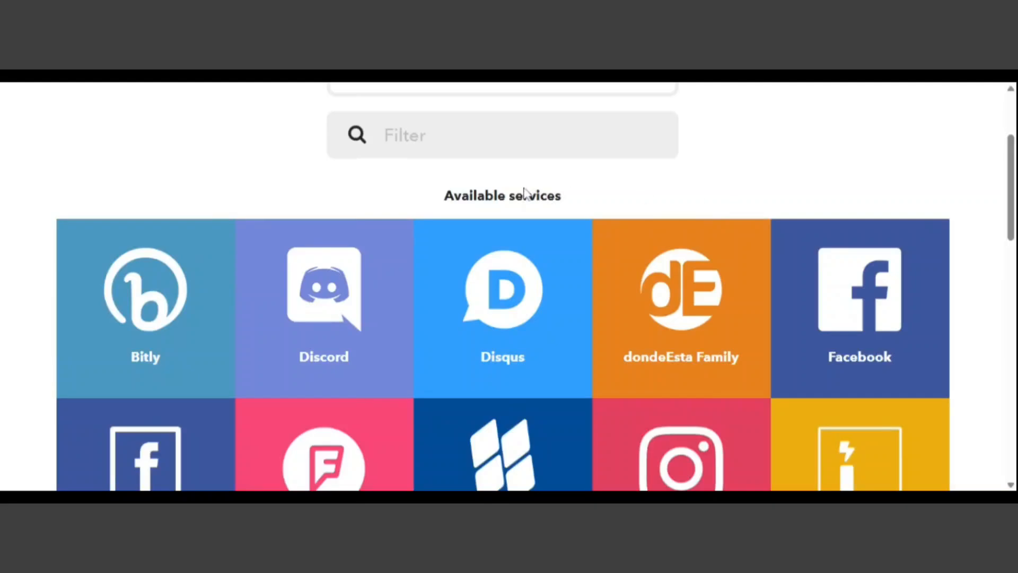
scroll(711, 207, up, 3)
scroll(723, 239, down, 3)
scroll(541, 313, down, 3)
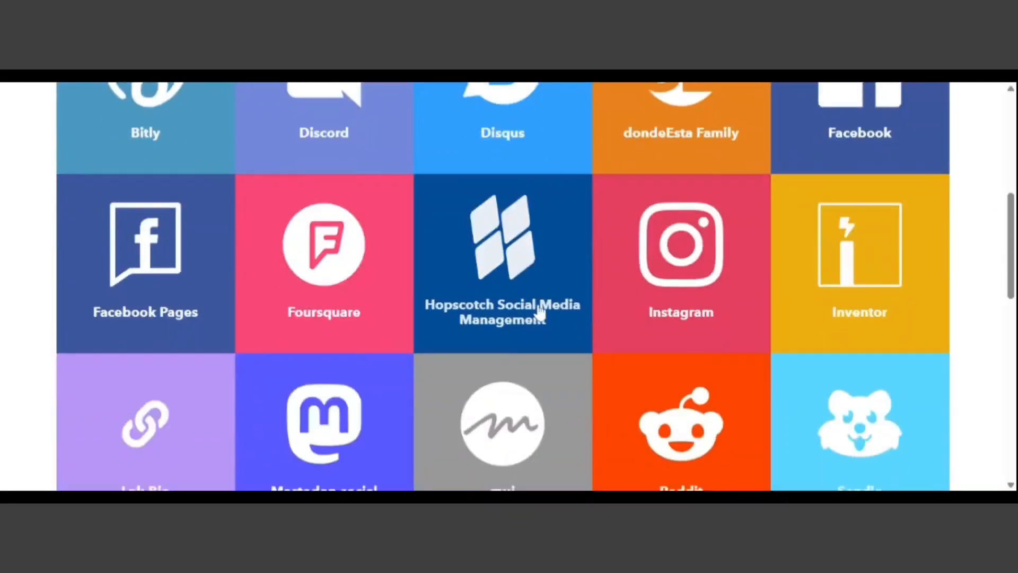
scroll(540, 313, down, 7)
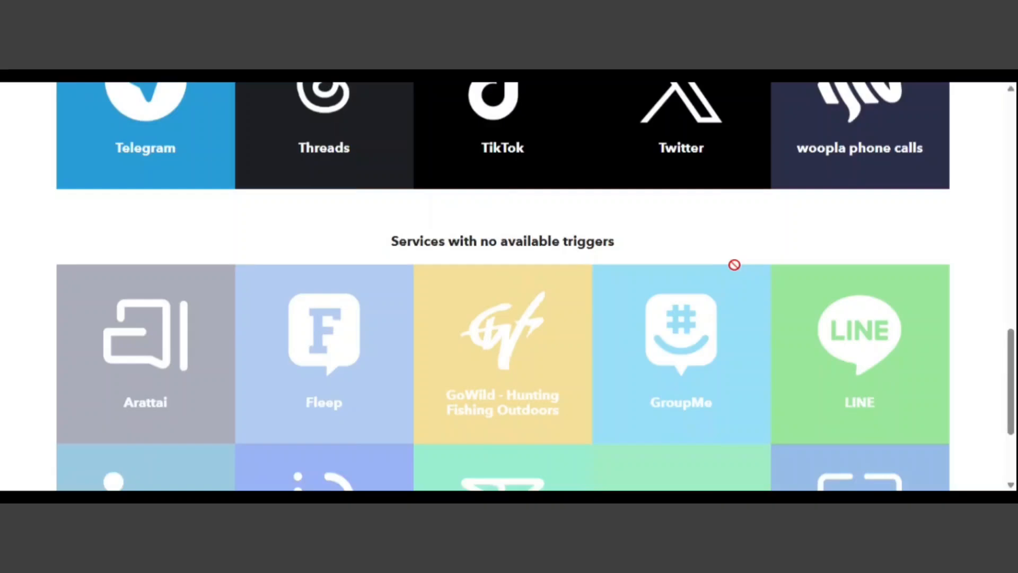
scroll(737, 303, up, 12)
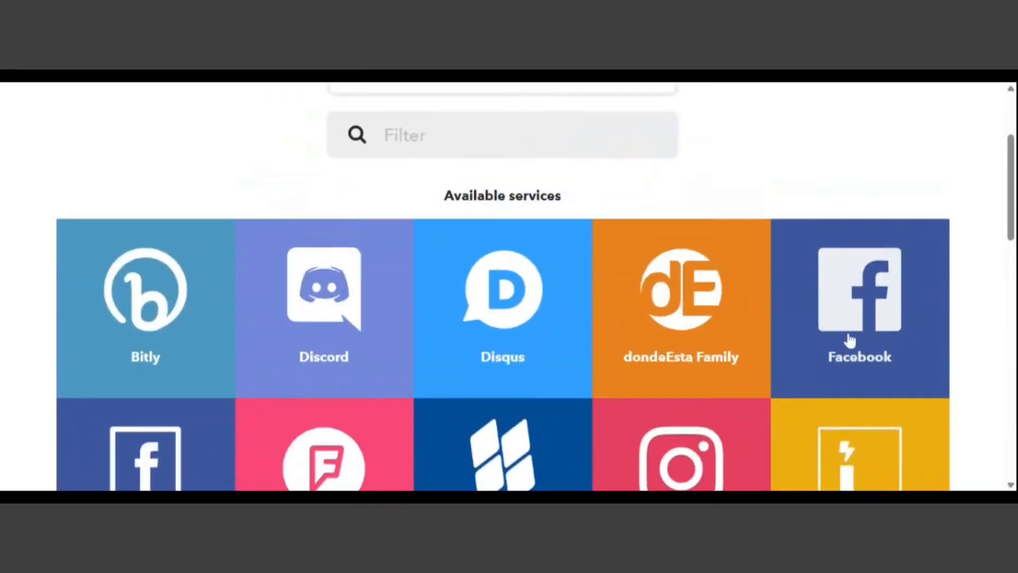
click(850, 340)
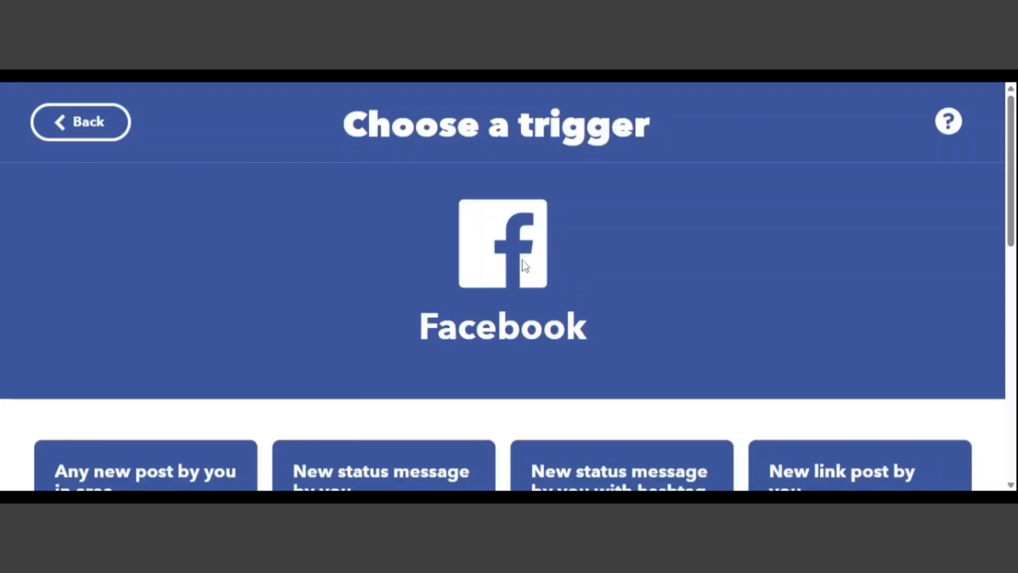
Select the Facebook trigger "Any new post by you in area" and connect the Facebook account.
scroll(701, 271, down, 3)
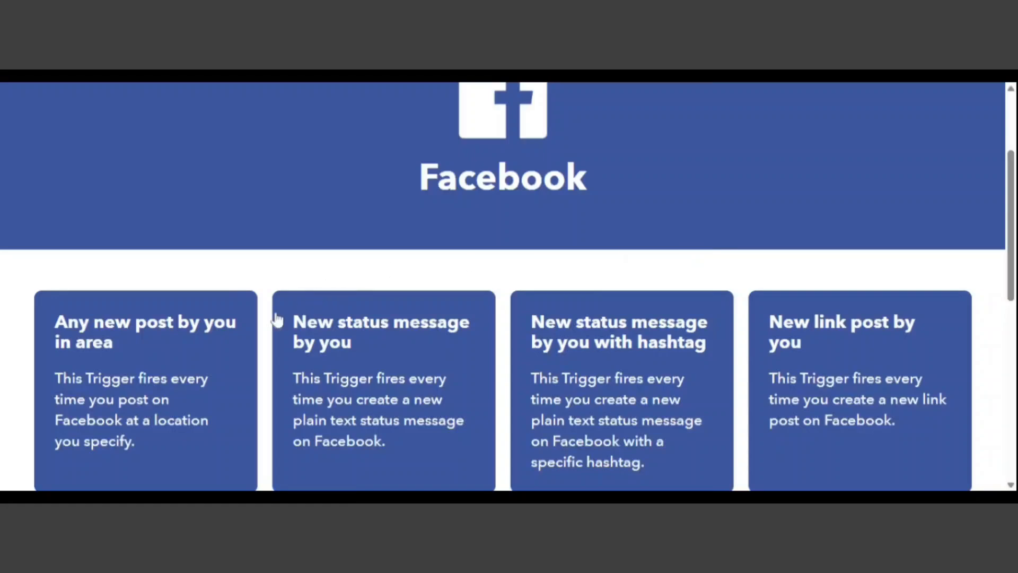
click(147, 385)
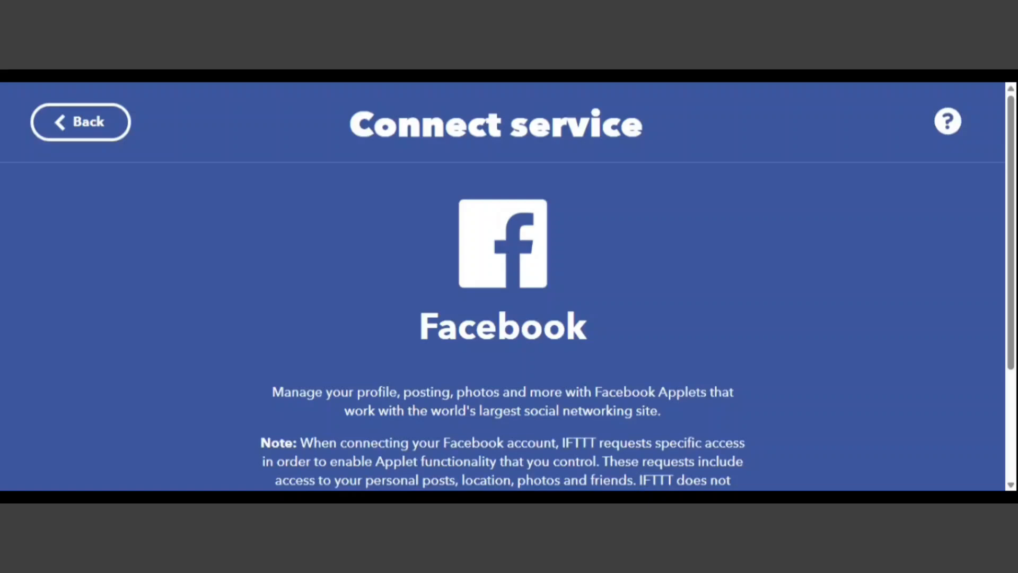
scroll(523, 270, down, 3)
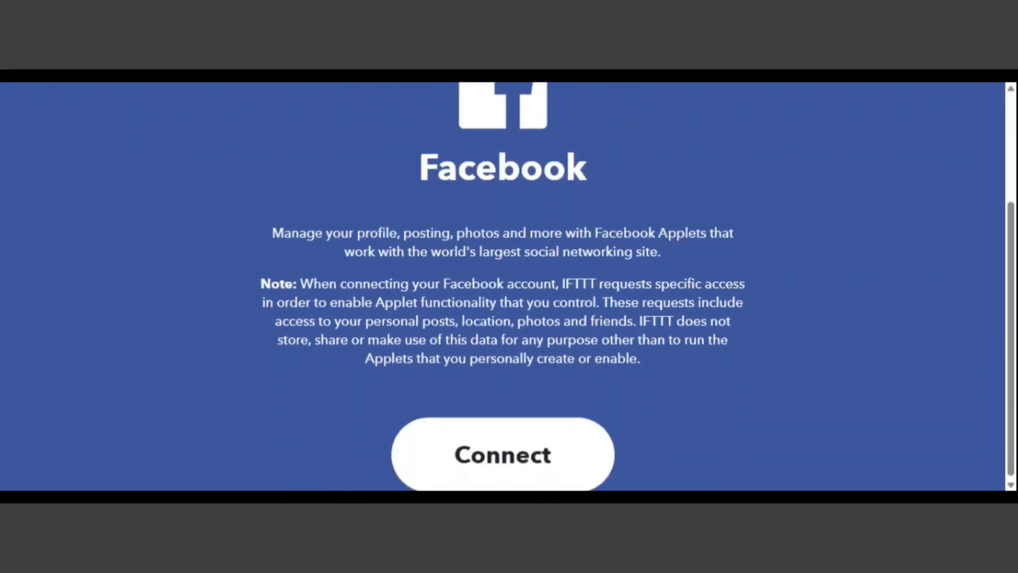
click(546, 452)
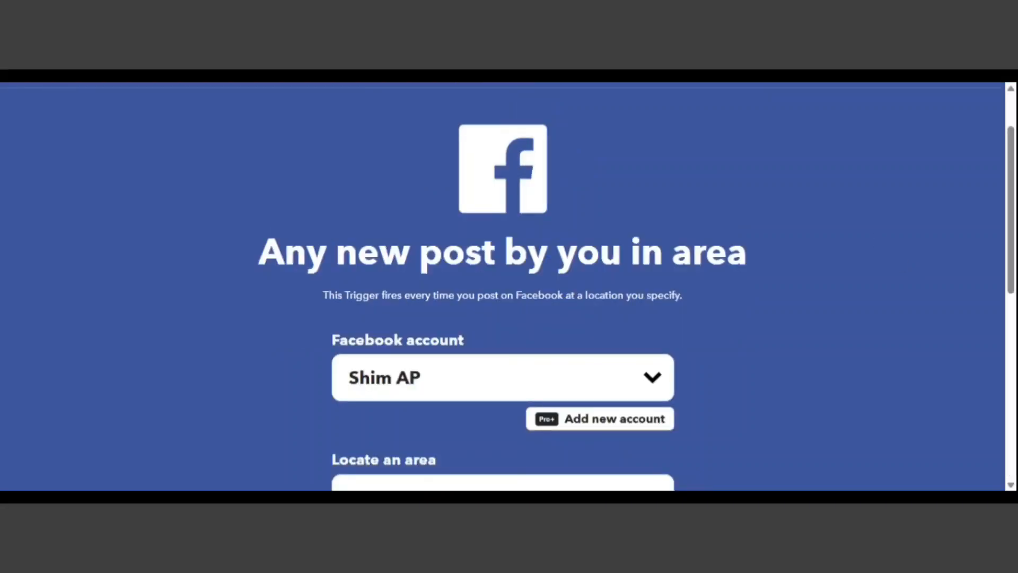
Create the "Any new post by you in area" trigger with the preset Facebook account and map area.
scroll(793, 255, down, 3)
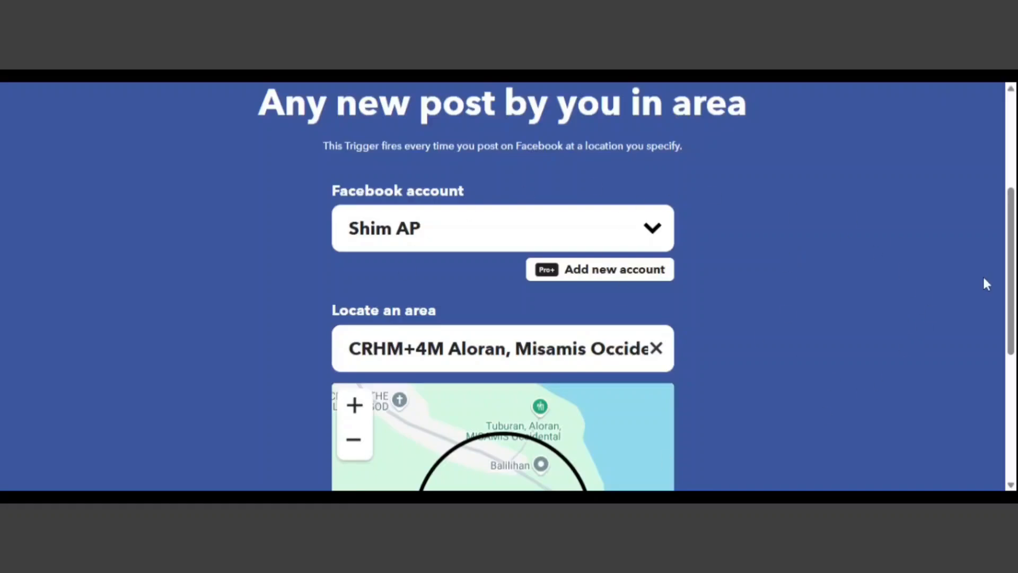
scroll(982, 275, down, 3)
scroll(981, 272, down, 2)
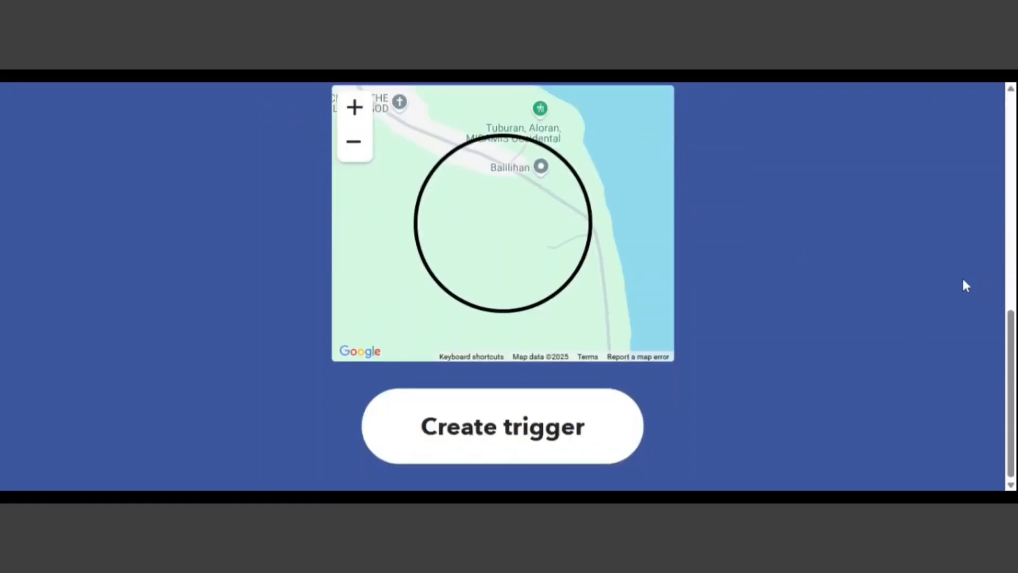
click(565, 447)
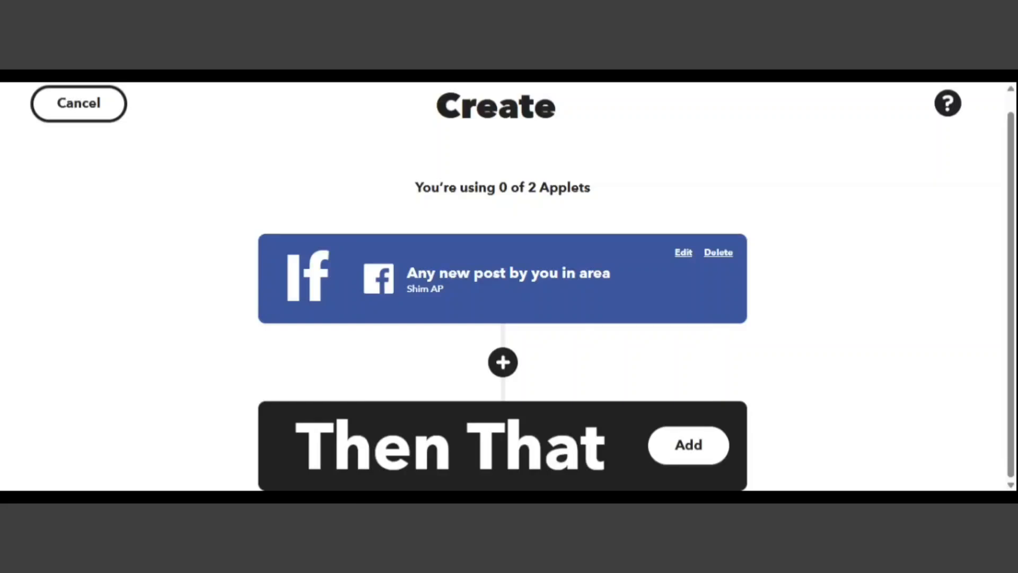
Add a Then That action to the Applet and choose Gmail from the recommended services.
click(702, 453)
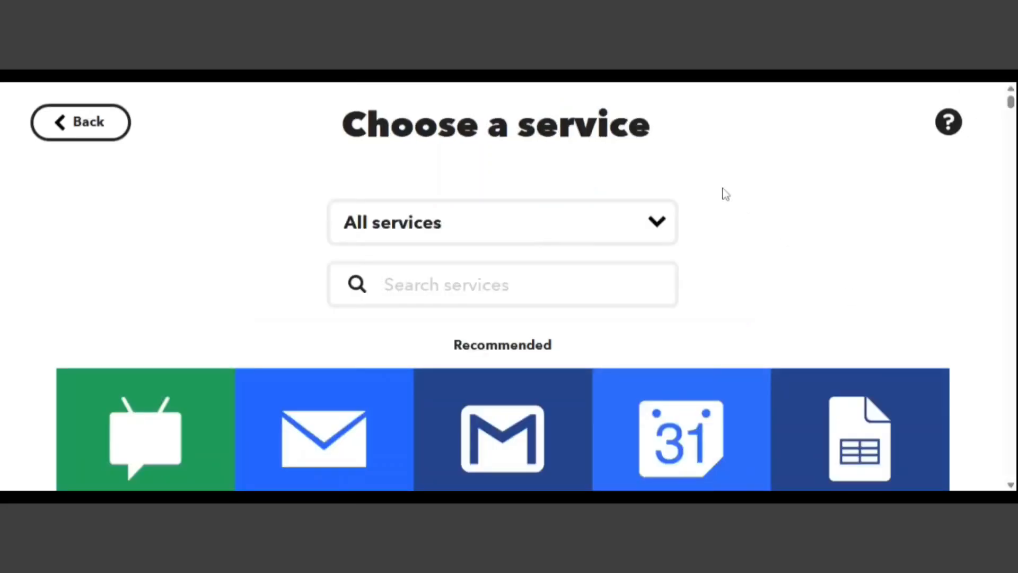
click(653, 223)
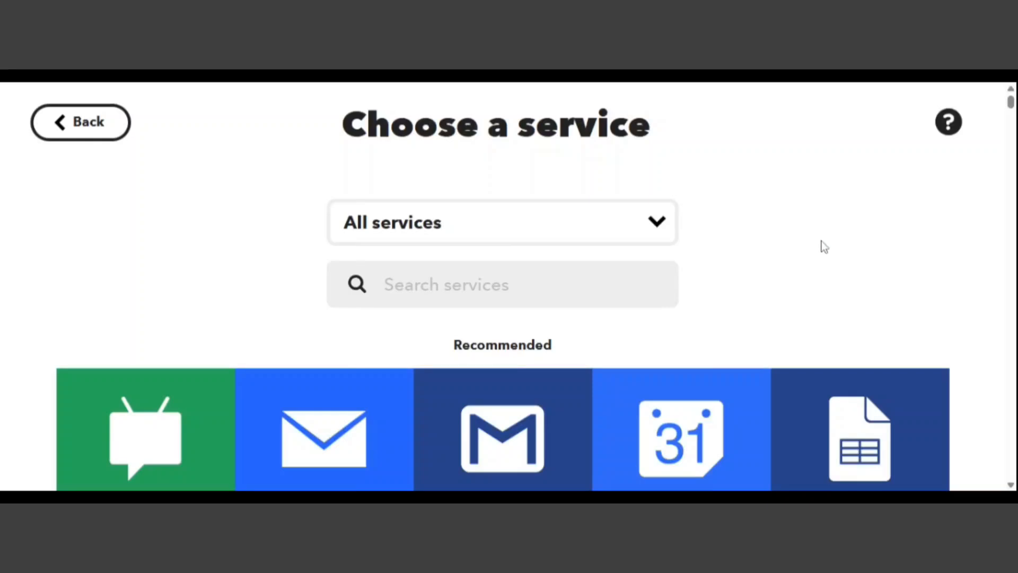
scroll(823, 246, down, 3)
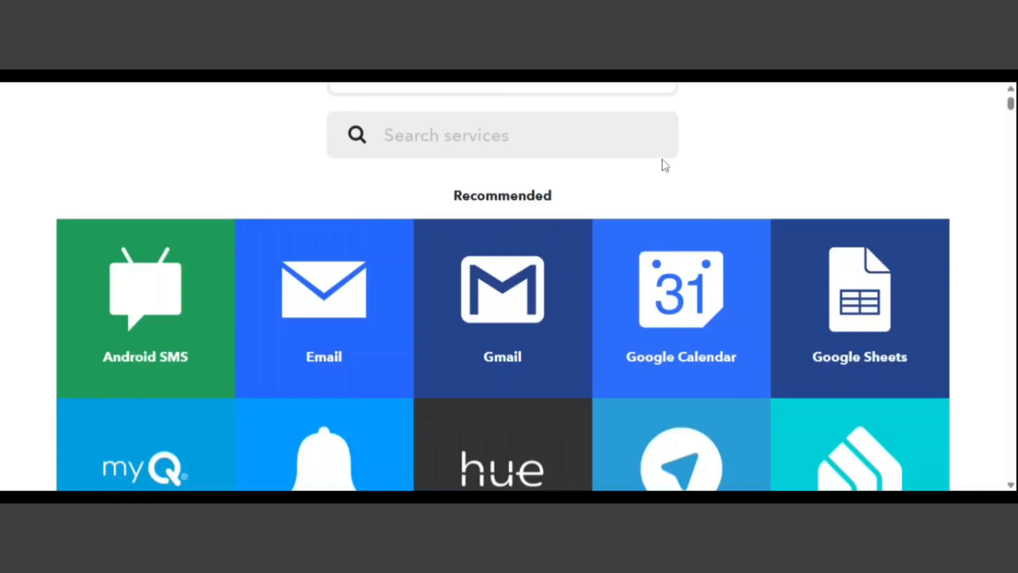
scroll(662, 164, down, 3)
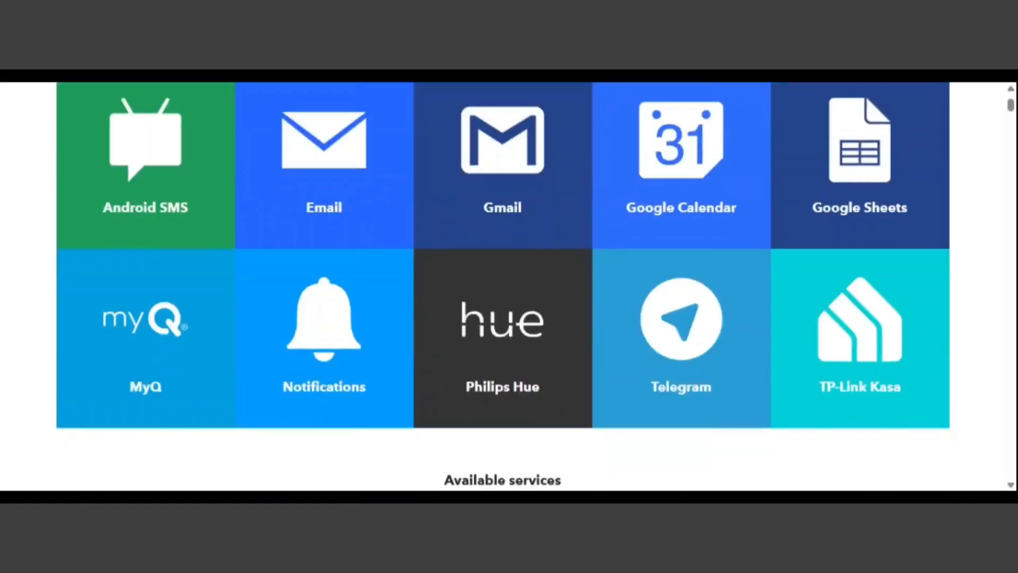
click(503, 192)
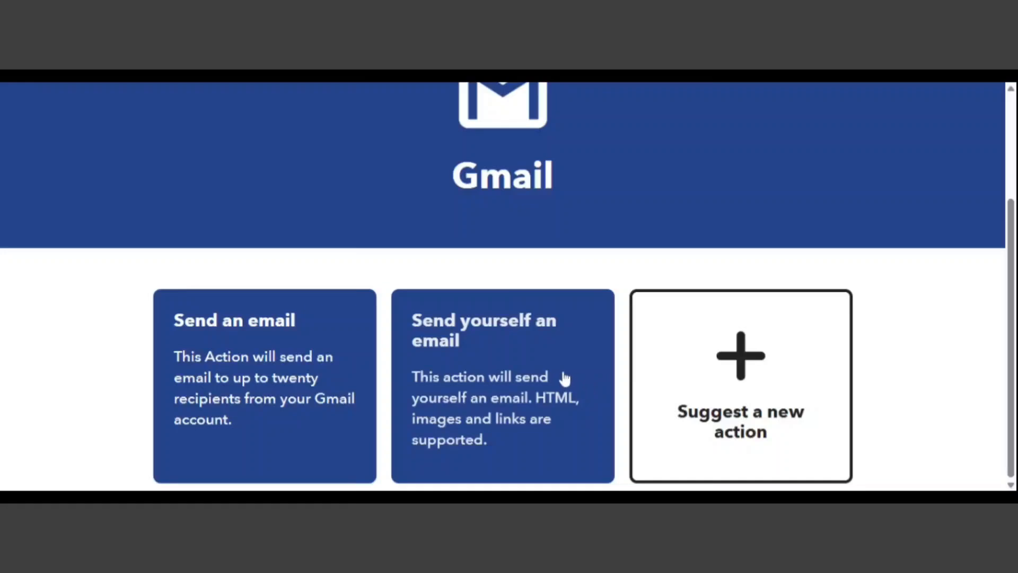
Choose the Gmail action "Send yourself an email" and connect the Gmail account.
click(503, 395)
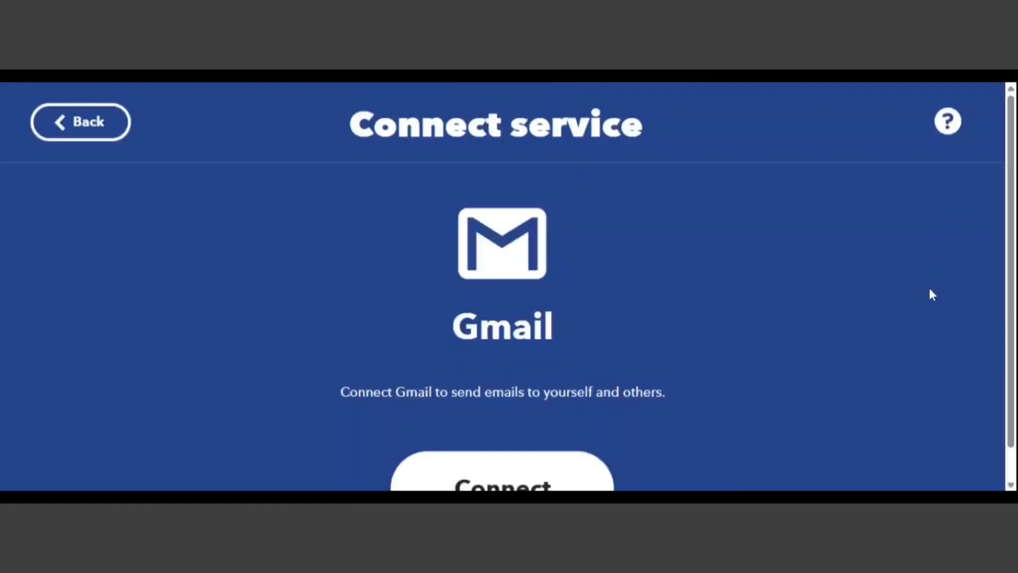
scroll(923, 293, down, 1)
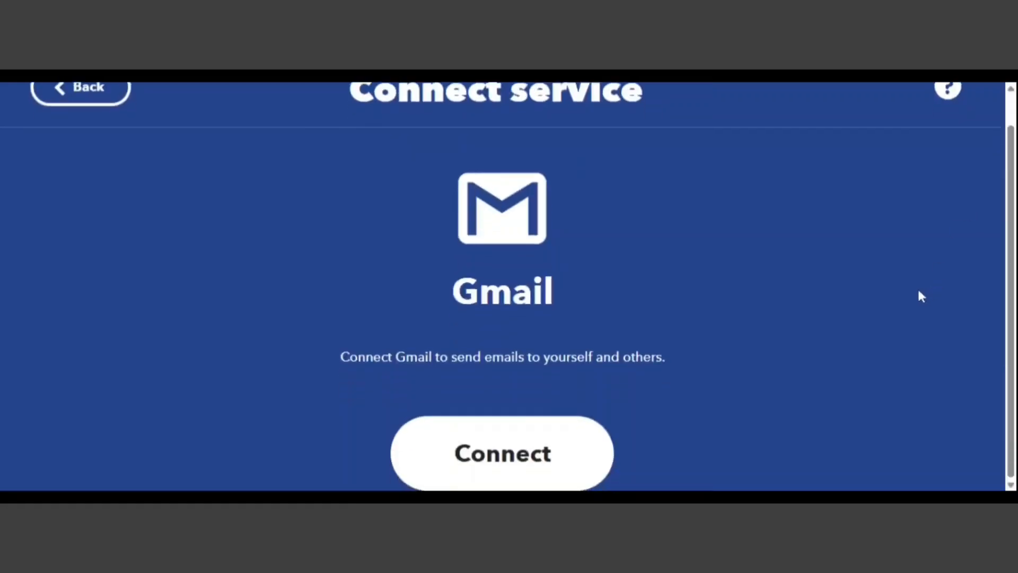
click(552, 456)
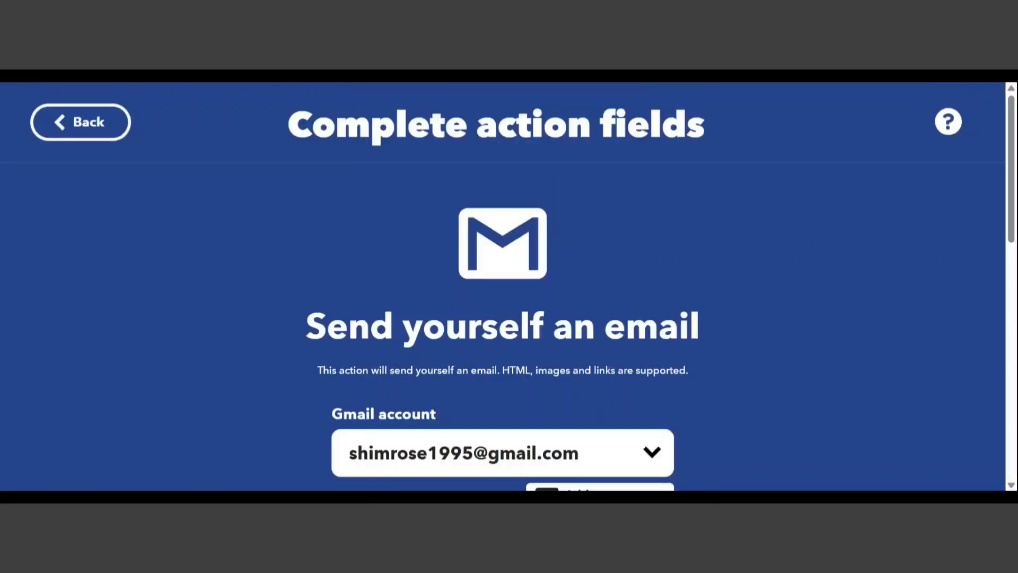
Create the "Send yourself an email" action with the subject "Facebook Notification" and the preset body and attachment URL.
scroll(807, 245, down, 3)
scroll(803, 245, down, 3)
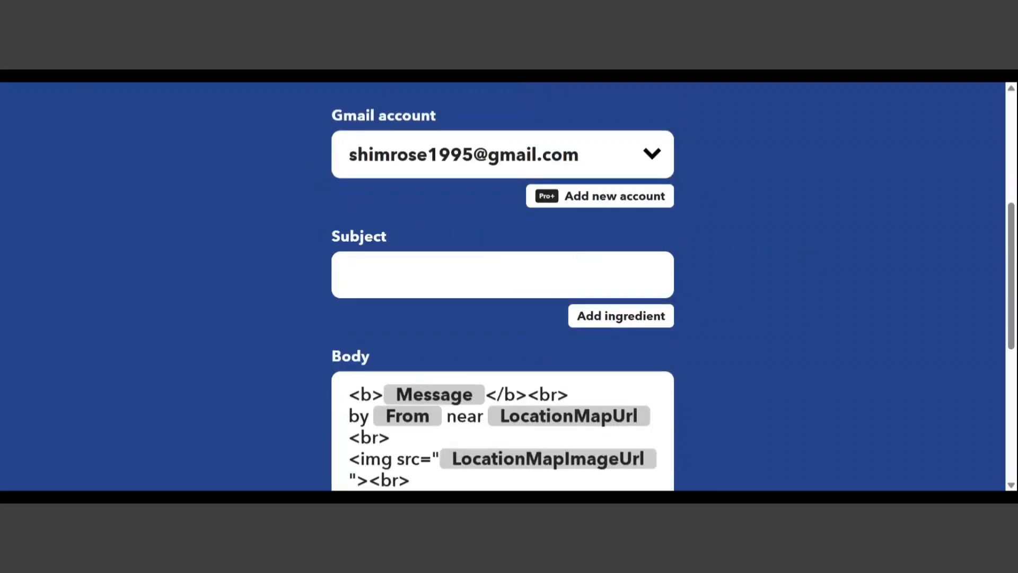
click(351, 275)
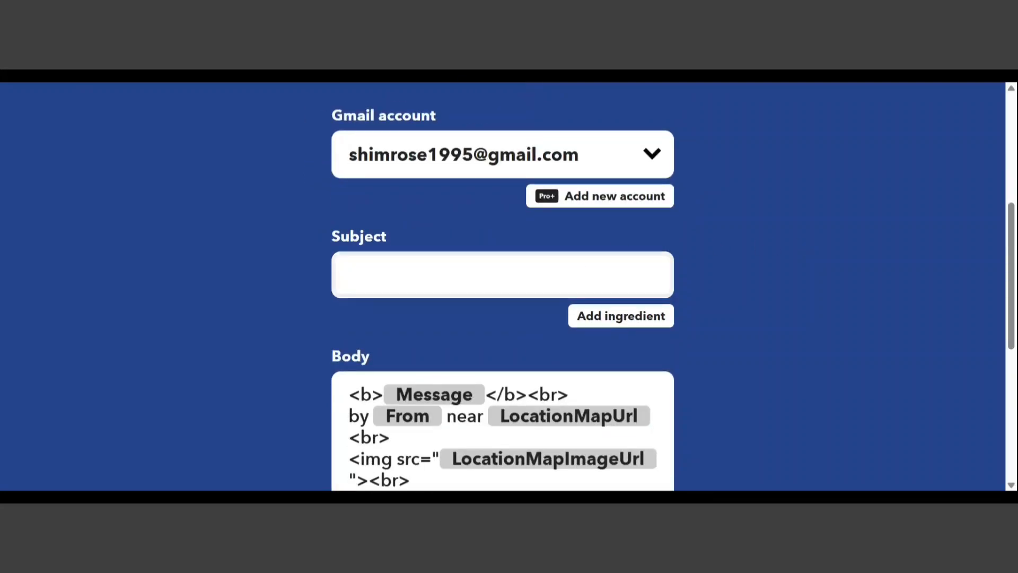
text(Facebook Notification)
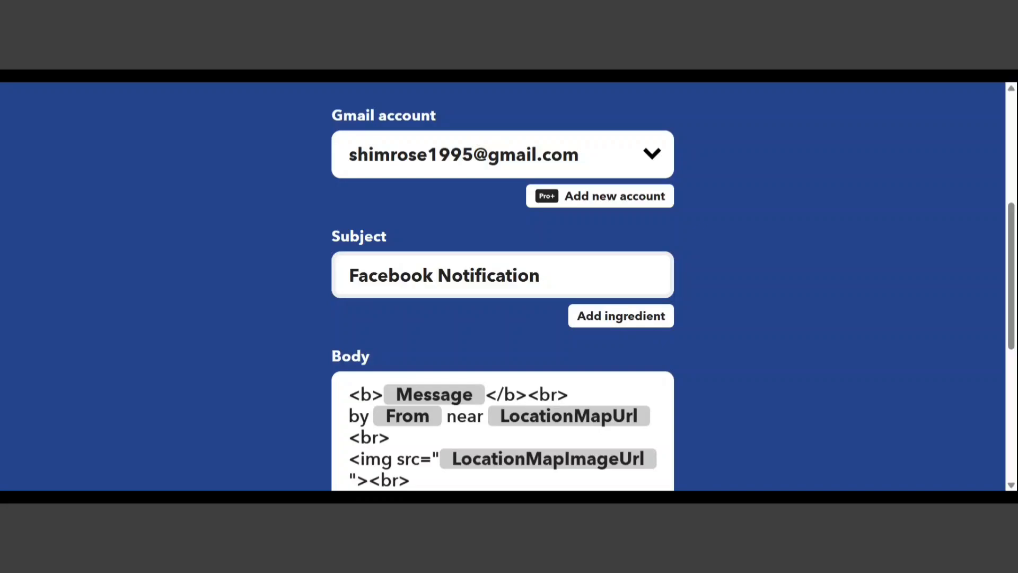
scroll(737, 324, down, 4)
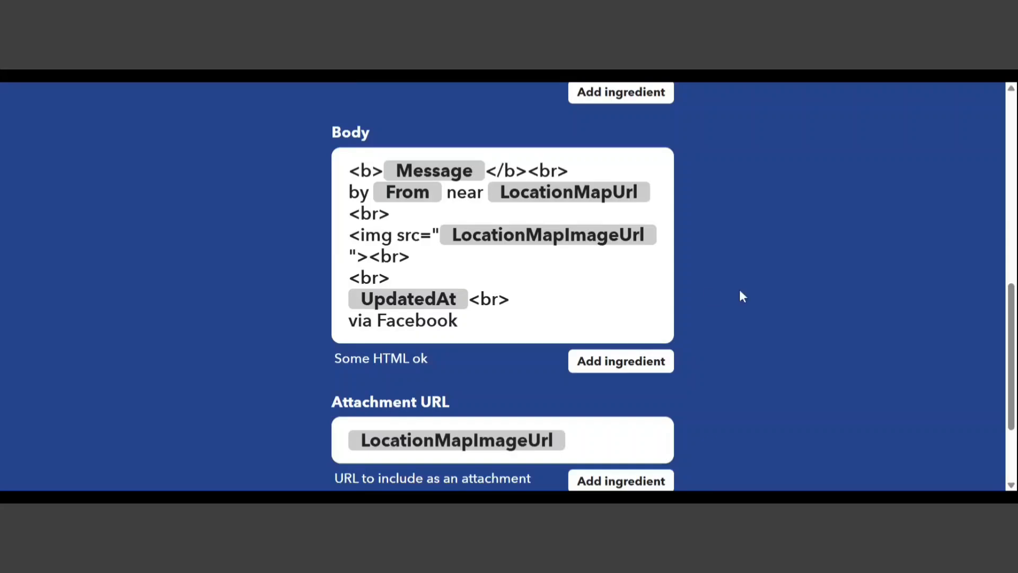
scroll(740, 292, down, 3)
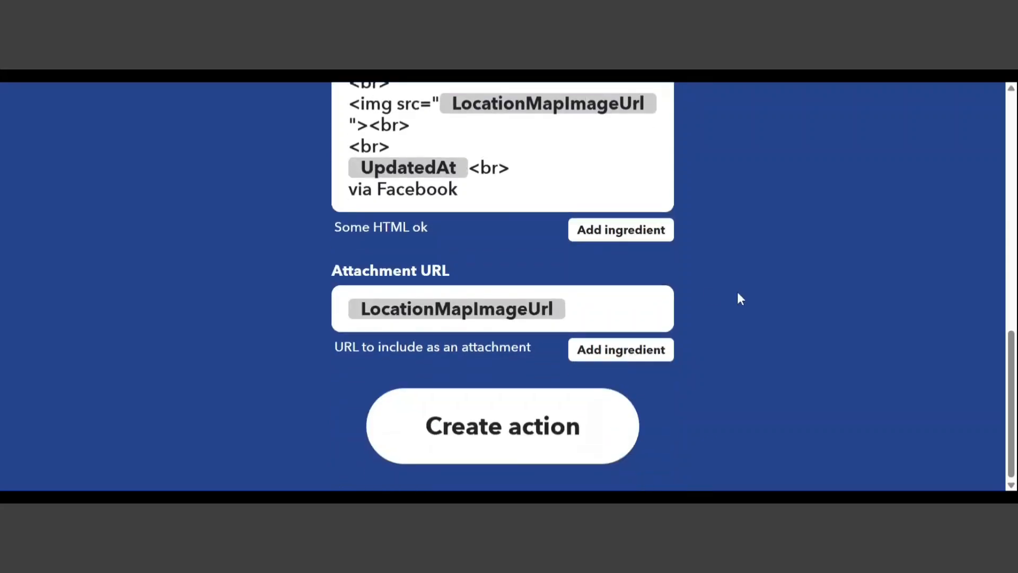
click(553, 447)
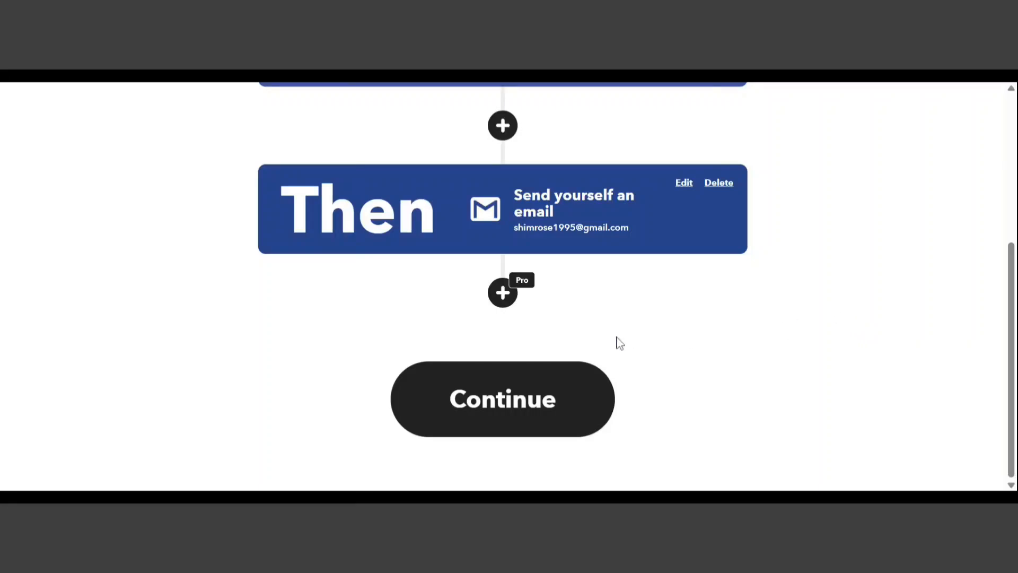
Continue with the completed If-Then setup and finish the Applet with its suggested title.
click(575, 412)
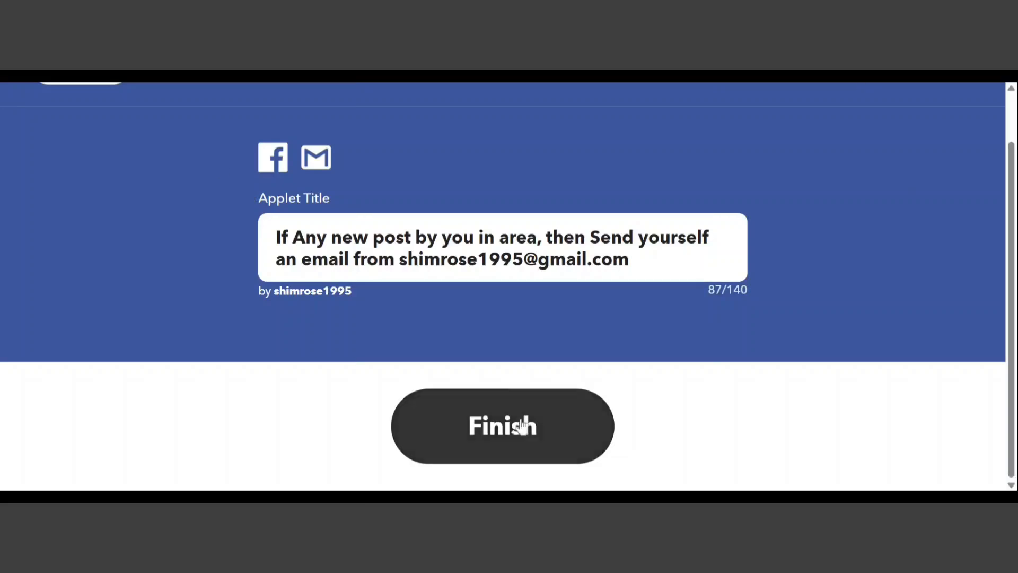
click(570, 427)
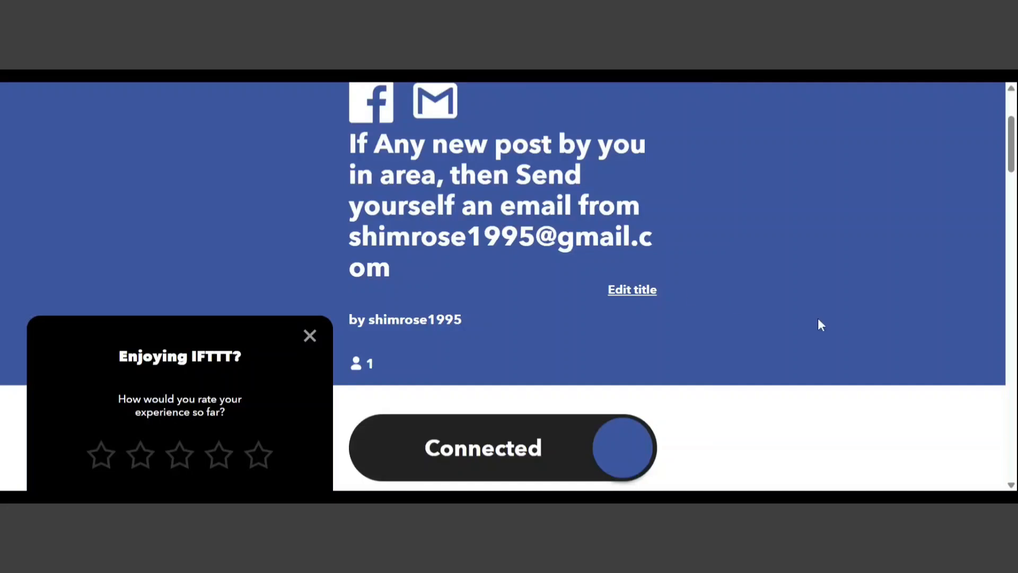
scroll(816, 324, down, 2)
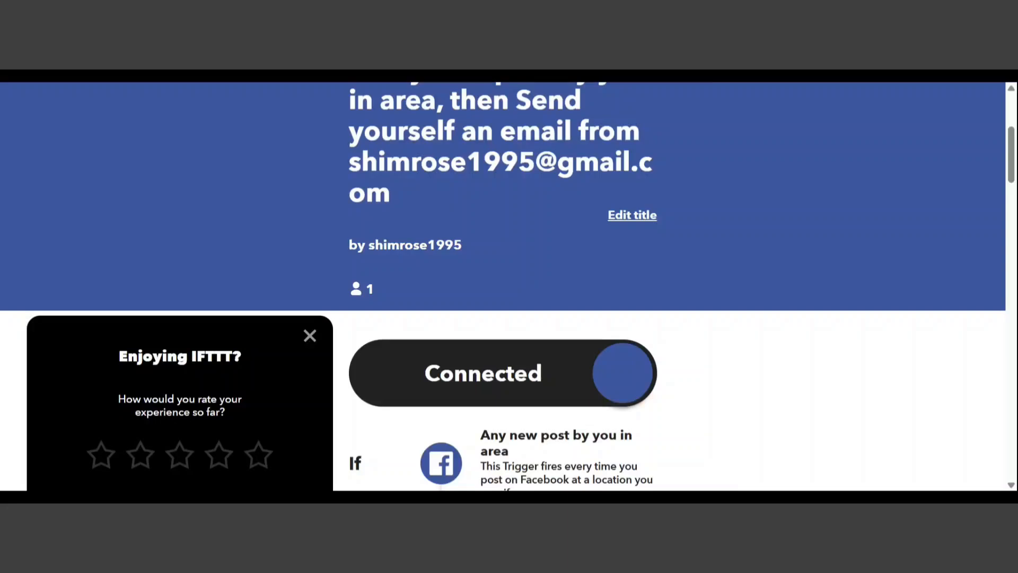
scroll(503, 287, up, 1)
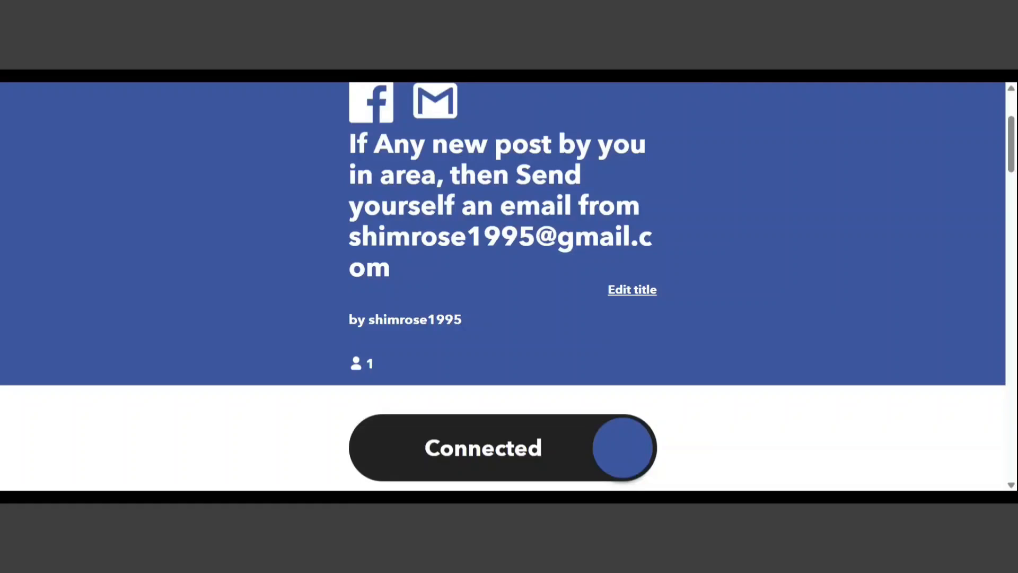